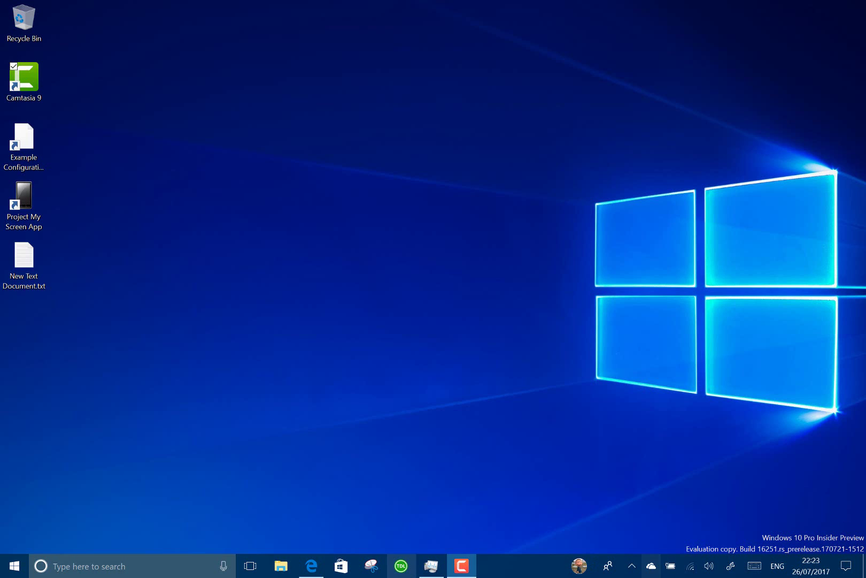
Go from Start to Settings > Update & Security > Windows Insider Programme
click(5, 571)
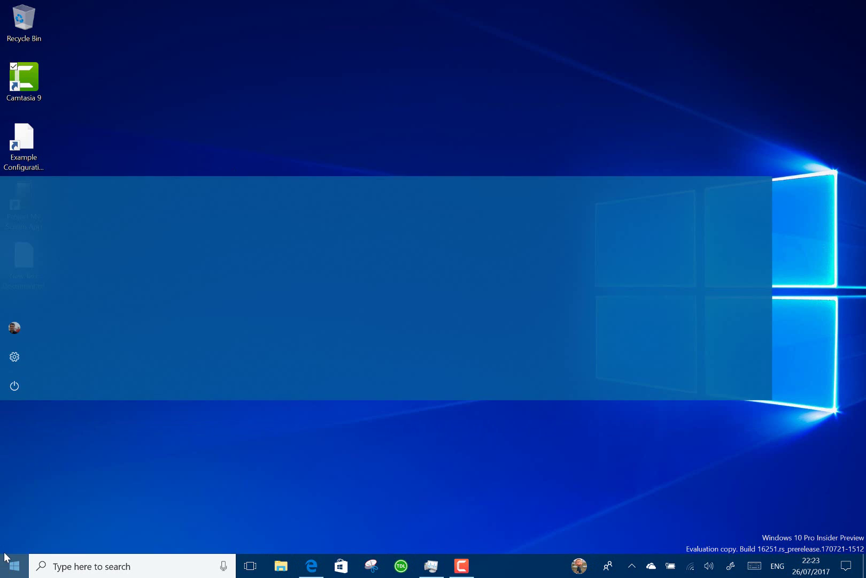
click(16, 515)
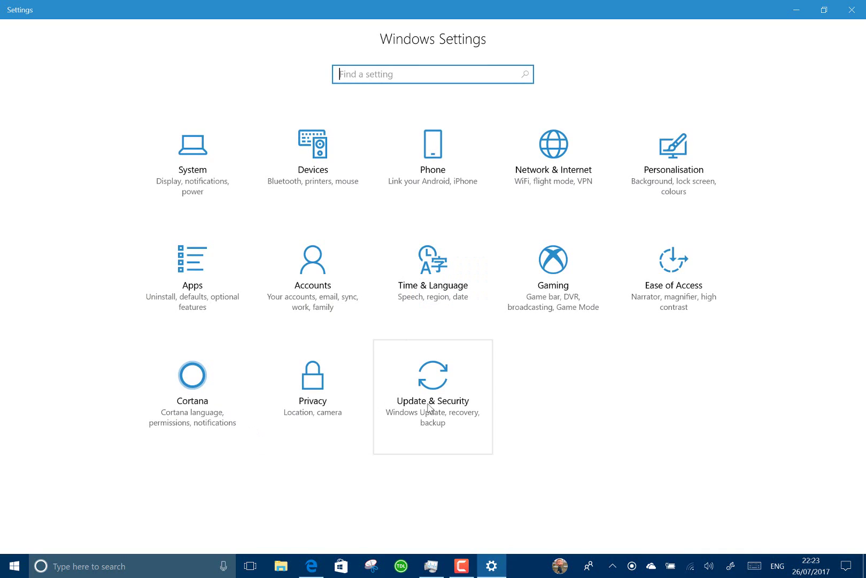
click(431, 404)
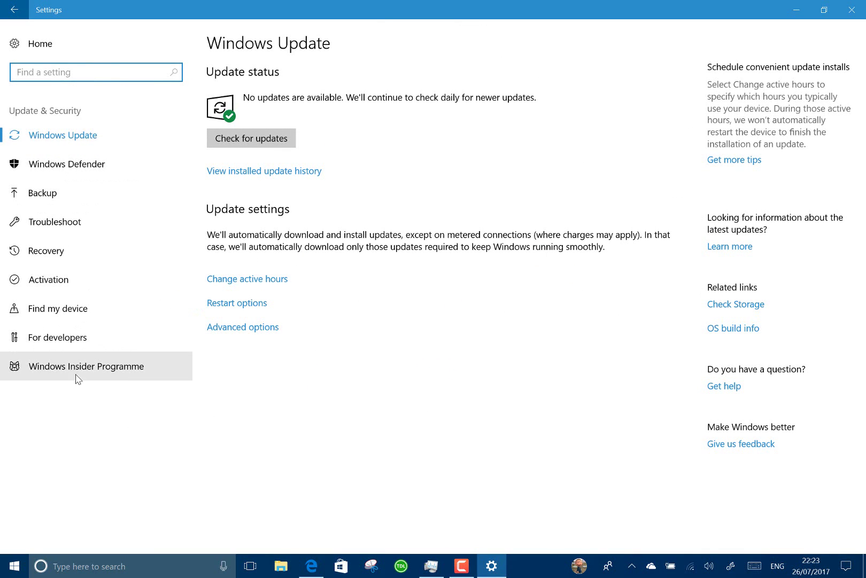
click(92, 378)
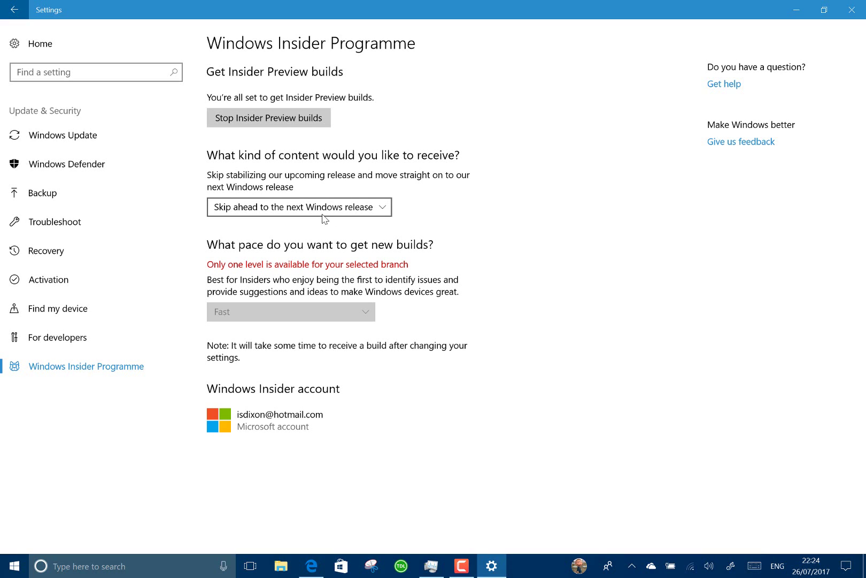
click(307, 210)
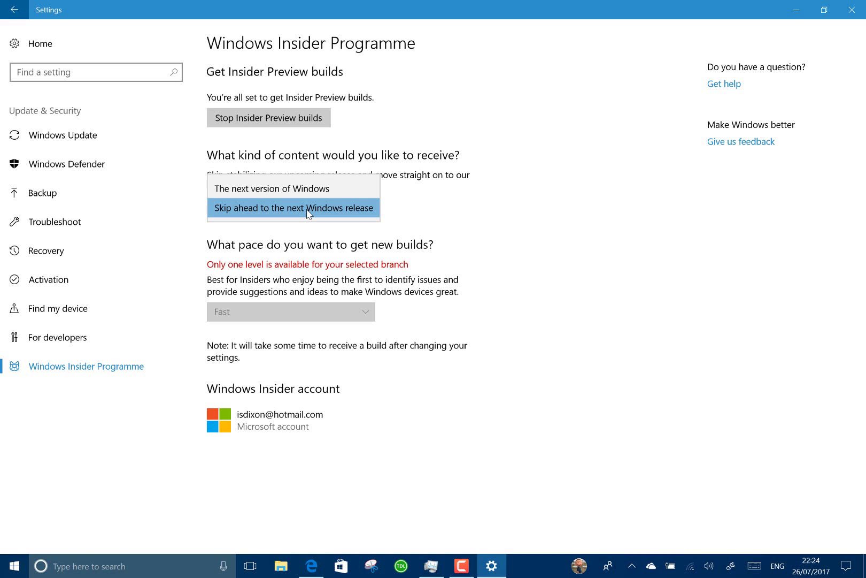
click(441, 250)
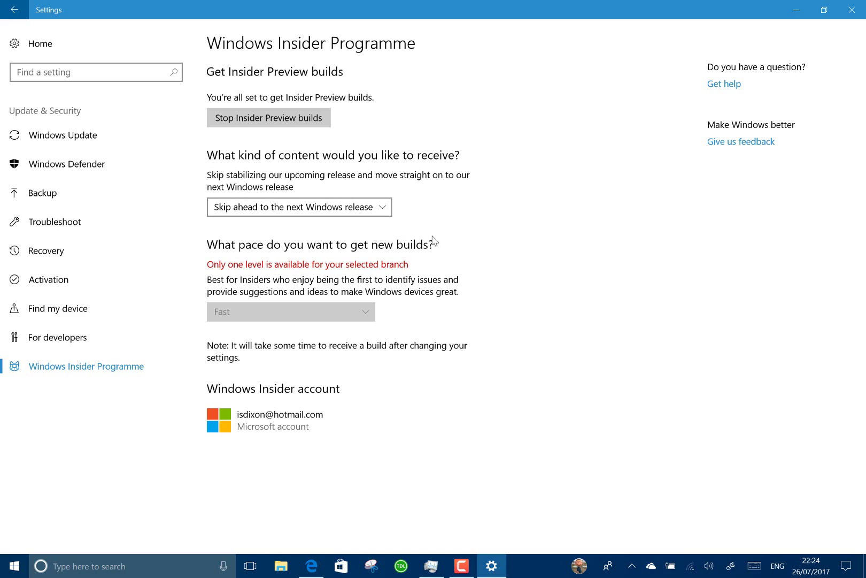
click(304, 214)
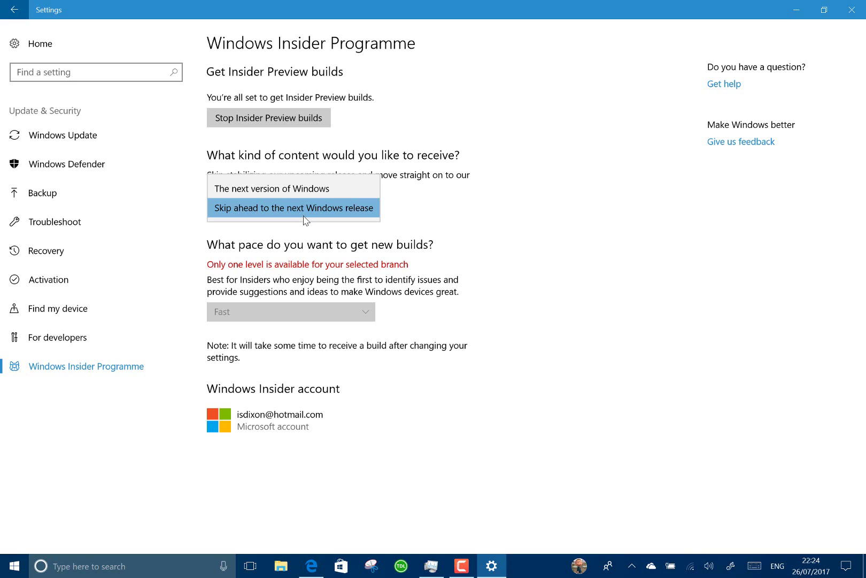
click(454, 274)
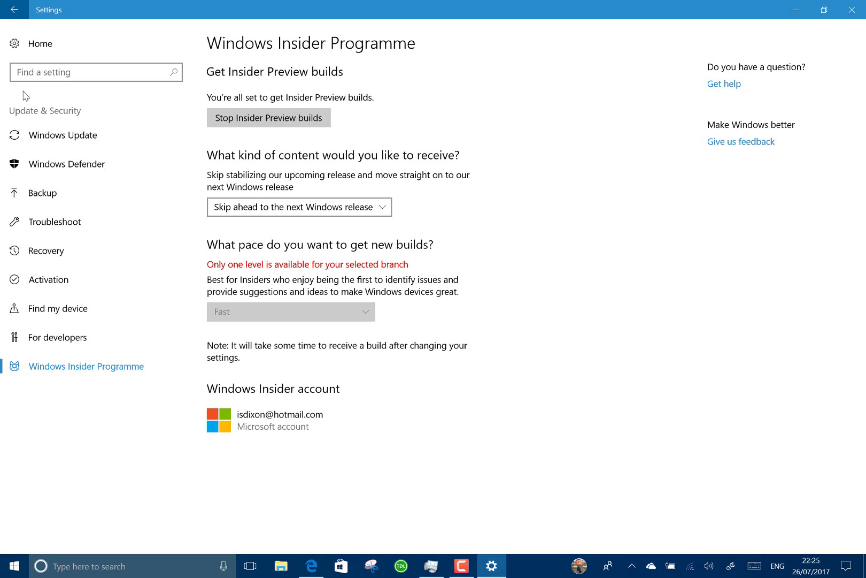
Return to Settings Home and open the Phone page showing the linked Nexus 6P
click(12, 47)
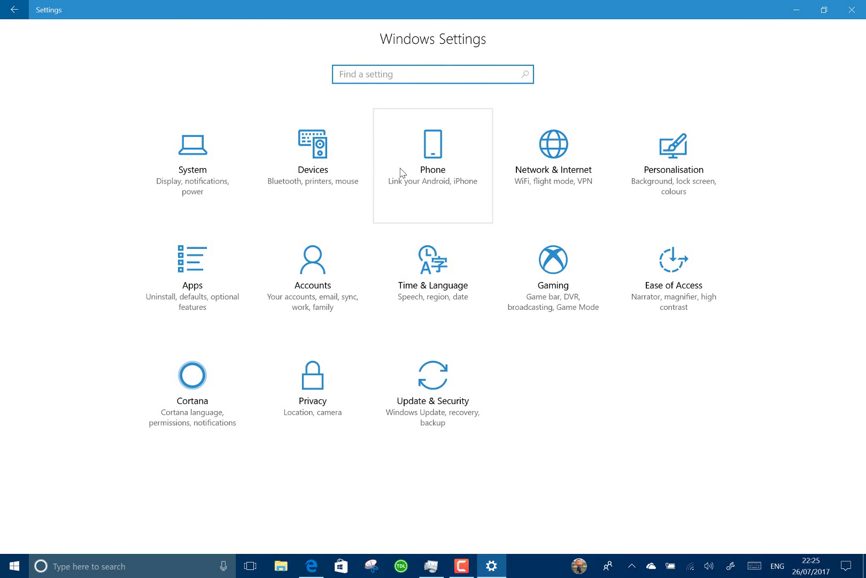
click(402, 171)
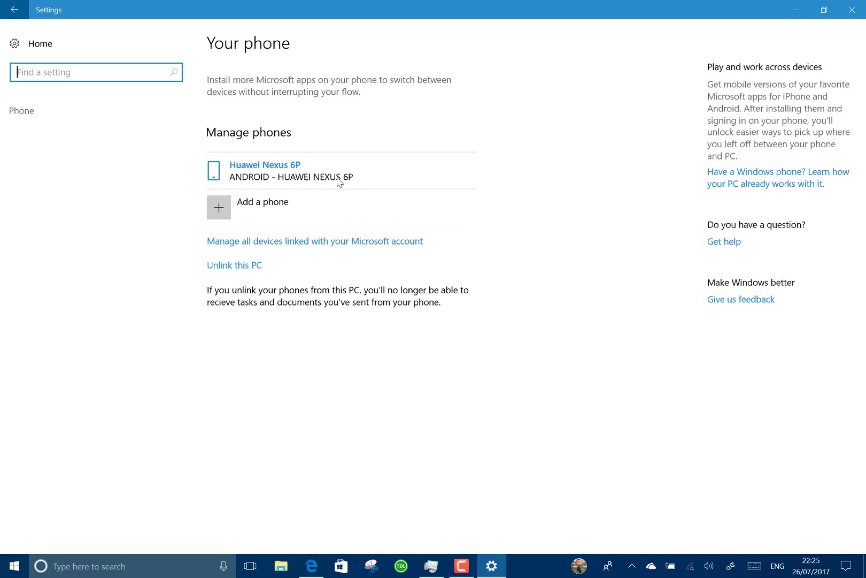
click(359, 210)
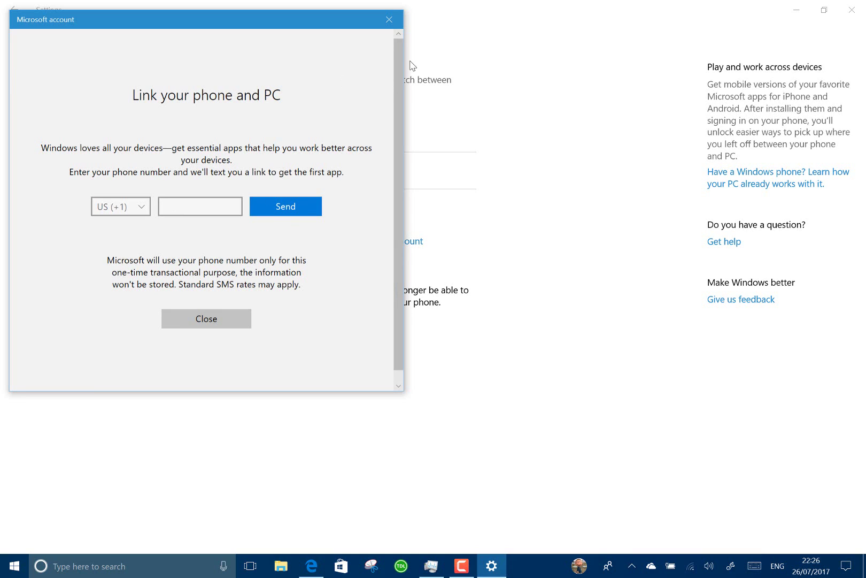
click(390, 21)
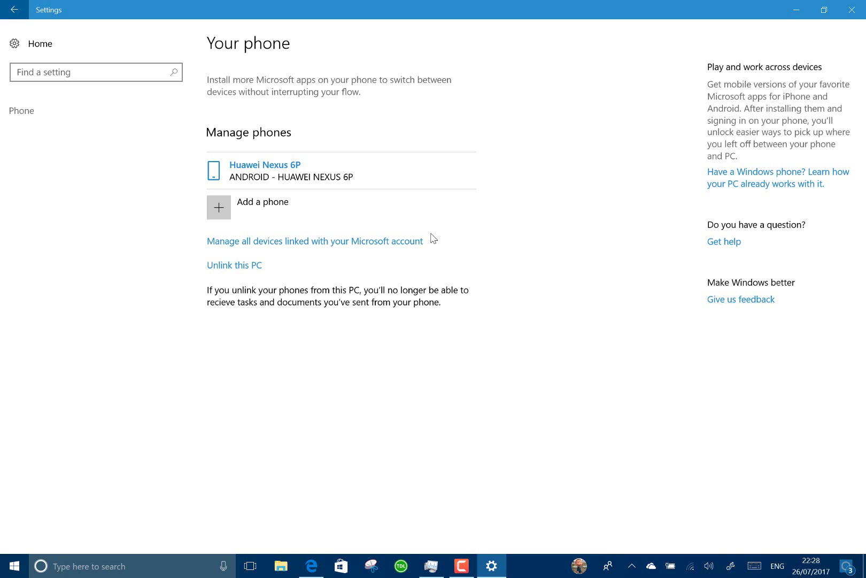
From Action Center, open the Microsoft home page in a third Edge tab
click(847, 565)
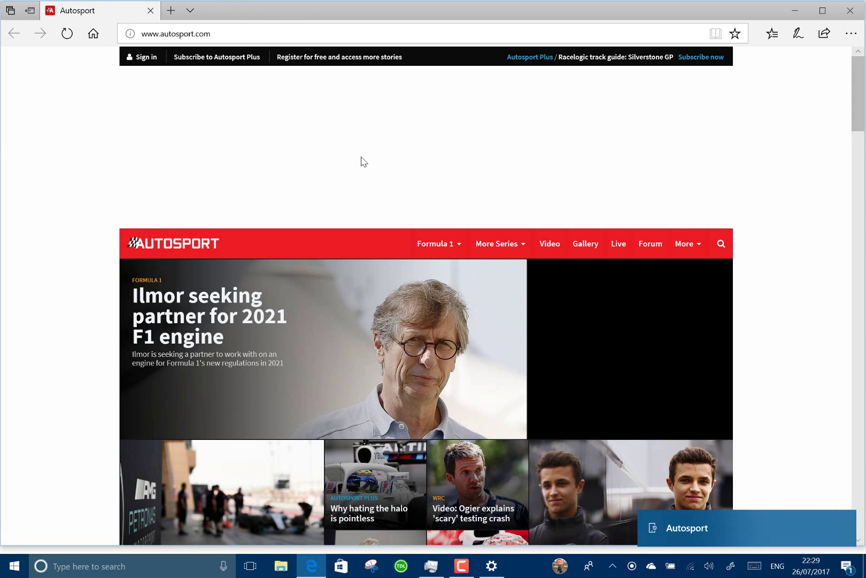
mouse_move(731, 531)
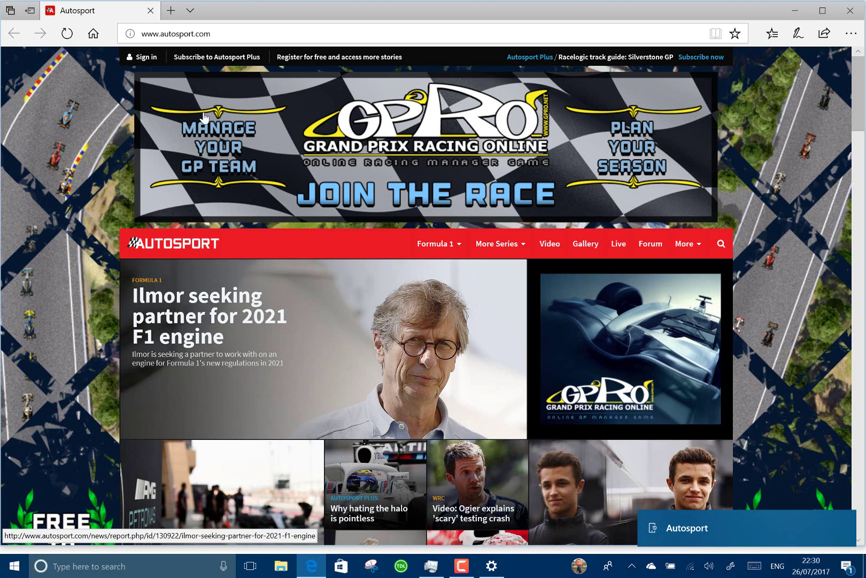
click(170, 11)
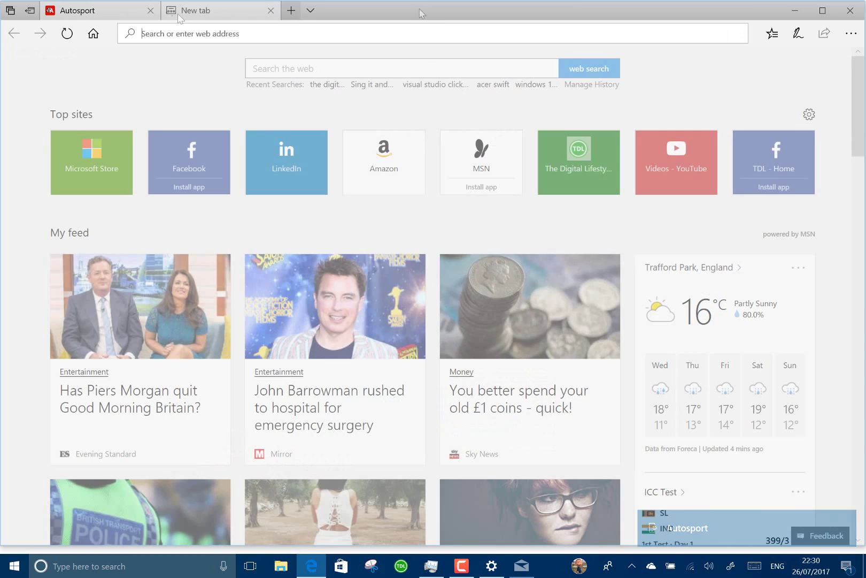
Minimize Edge to clear the desktop and bring Action Center back up
click(791, 10)
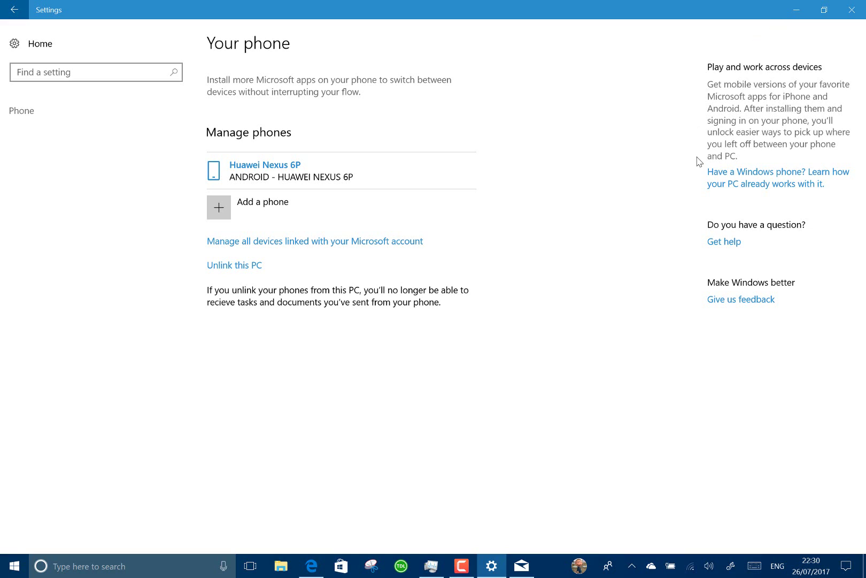
click(842, 563)
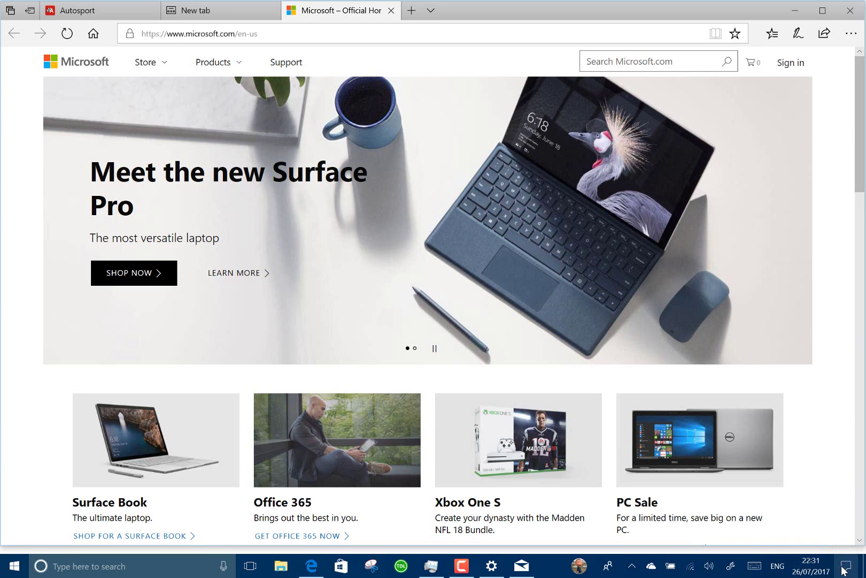
click(845, 566)
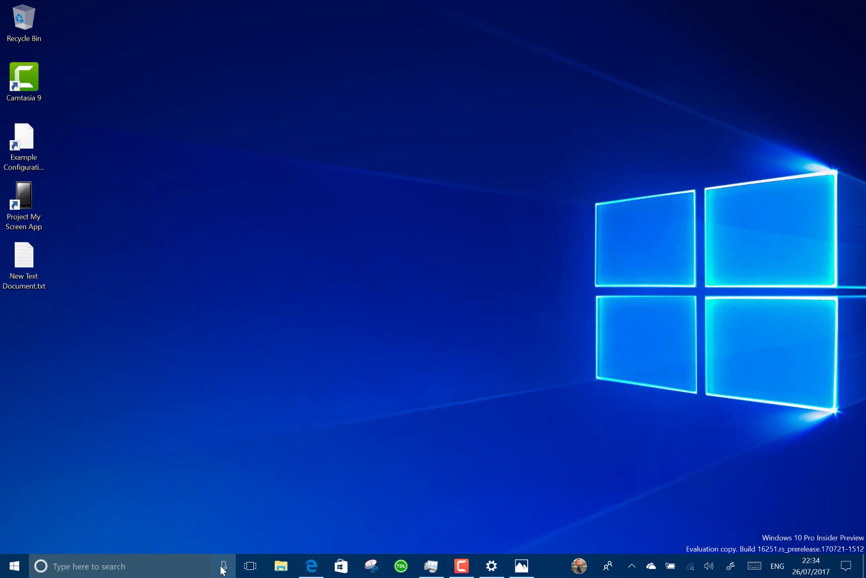
Search Cortana for 'manchester weather', fixing the typo, to get Manchester's 16 °C forecast
click(176, 563)
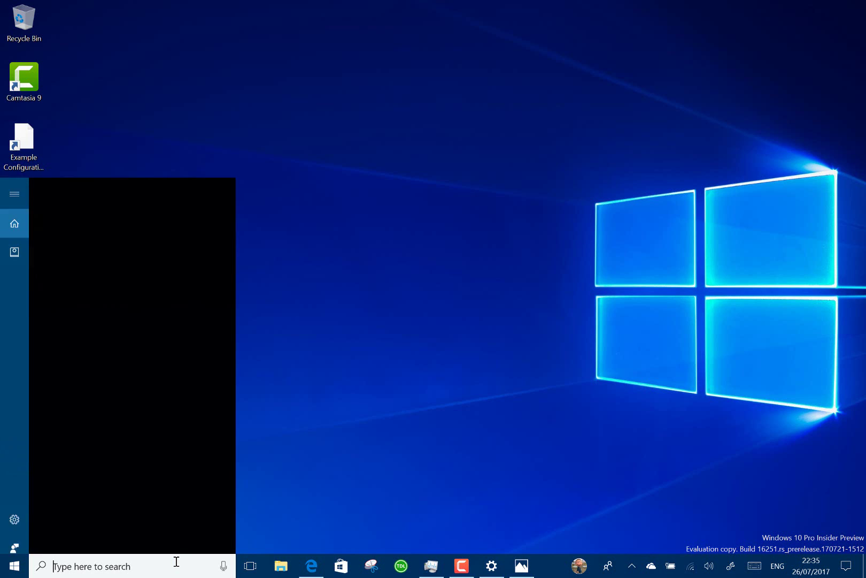
text(manche)
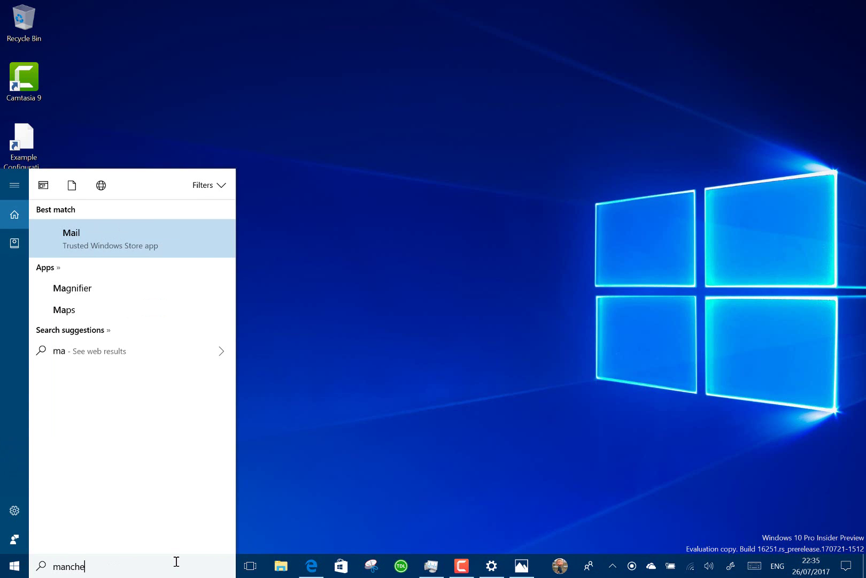
text(ster we)
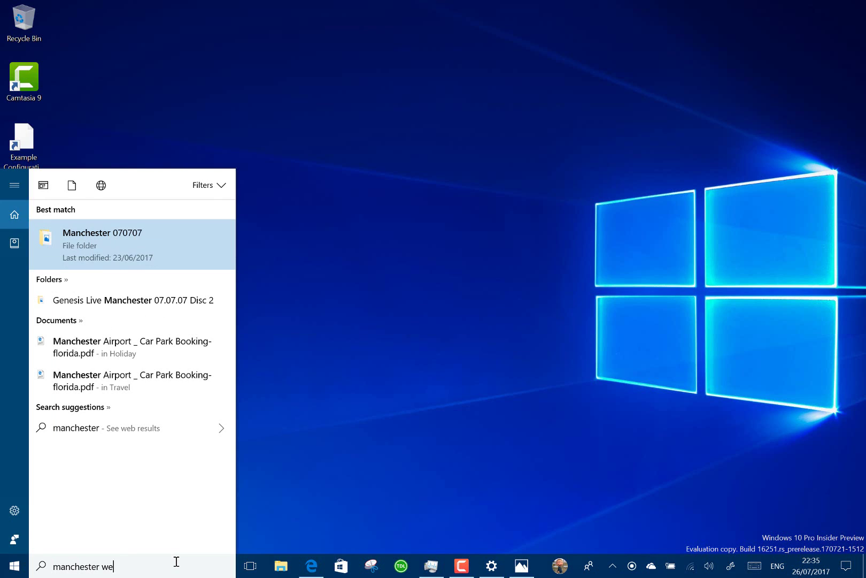
text(athewr)
key(BackSpace)
key(BackSpace)
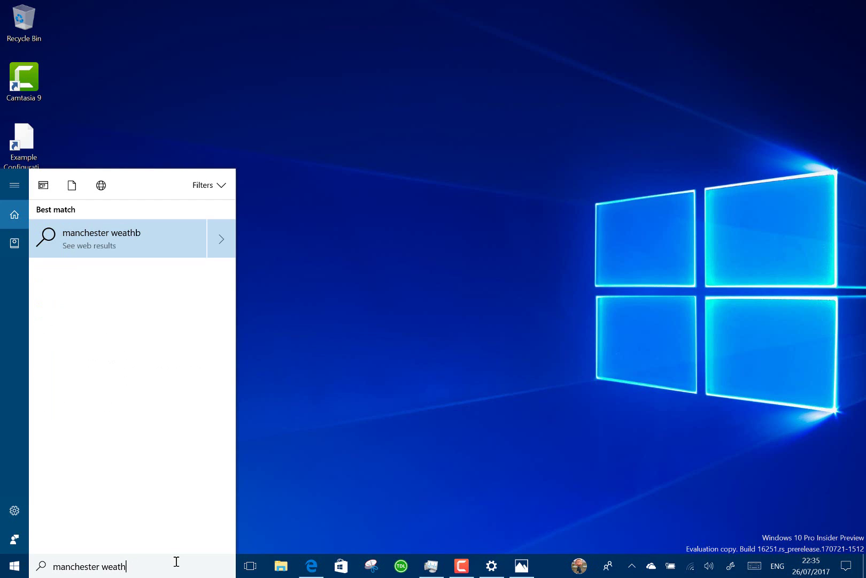
text(ewr)
key(BackSpace)
key(BackSpace)
text(r)
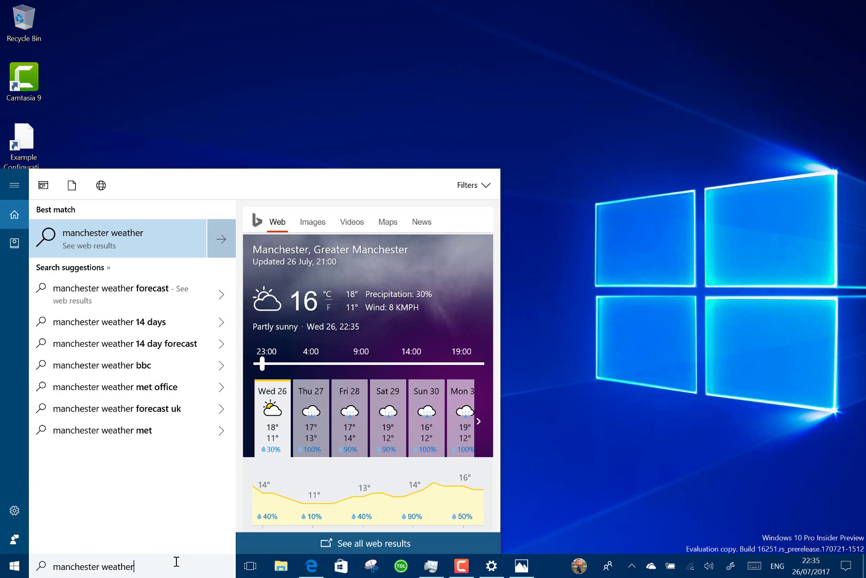
Clear the weather search so Cortana shows tech news, and bring up the touch keyboard
key(ctrl+a)
key(BackSpace)
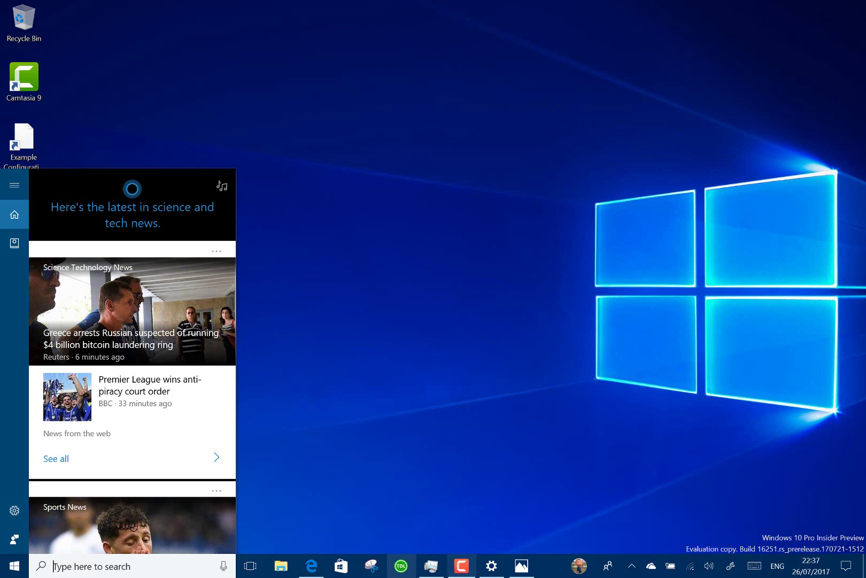
click(755, 566)
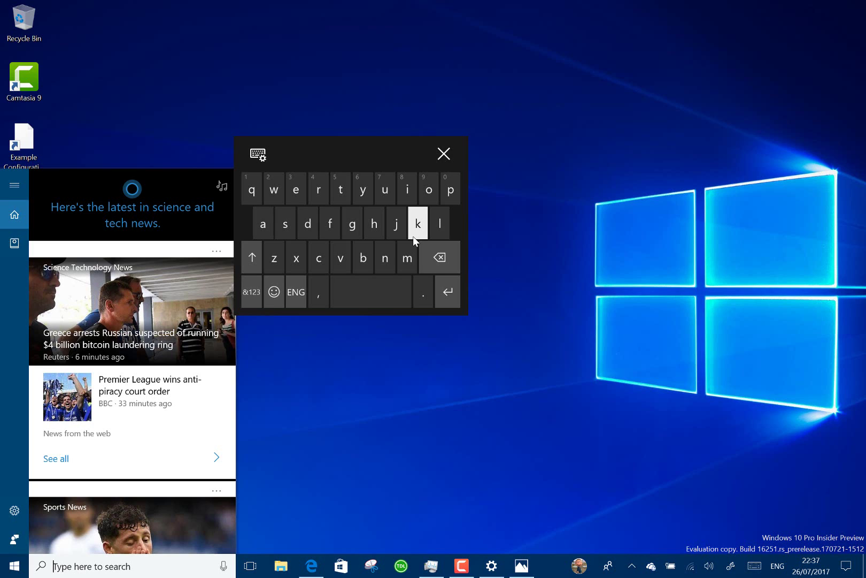
Open Action Center to list the Autosport and Microsoft pages sent from the phone
click(848, 568)
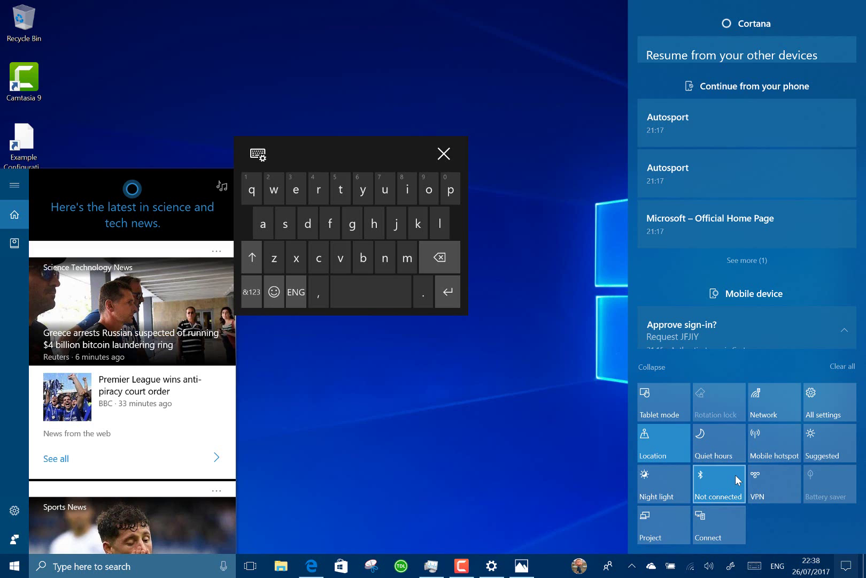
Dismiss Cortana and Action Center by clicking the desktop, keeping the touch keyboard open
click(485, 423)
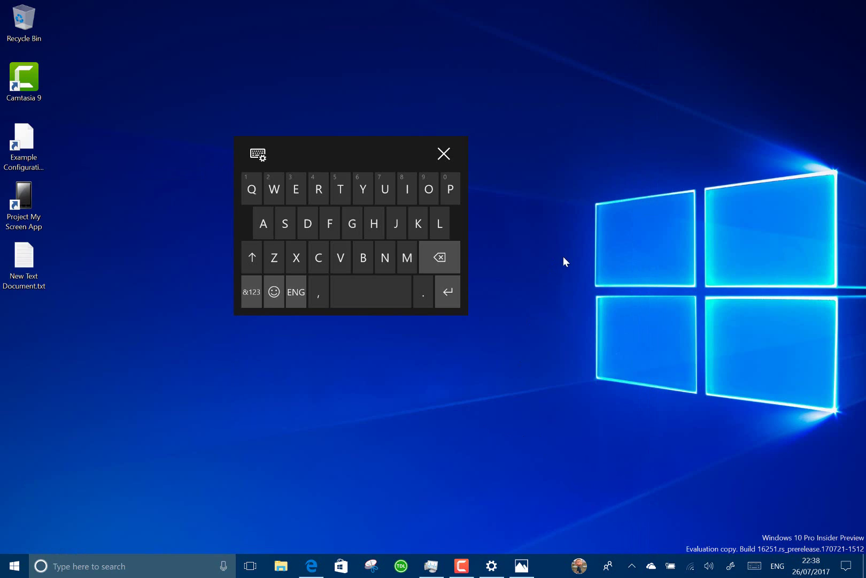